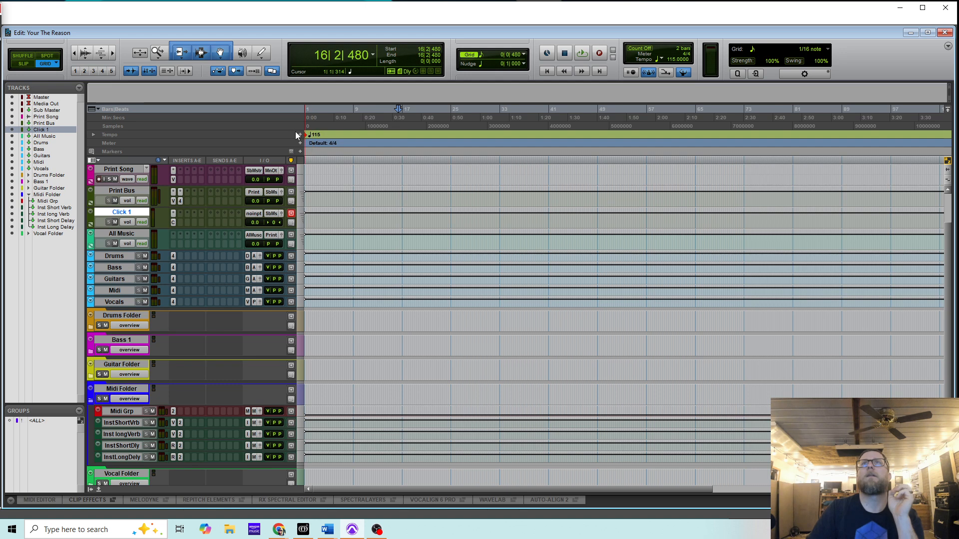
- Insert Tempo ruler markers of 120 near bar 17, 75 at bar 32 and 115 at bar 41
{"action": "left_click", "coordinate": [300, 135]}
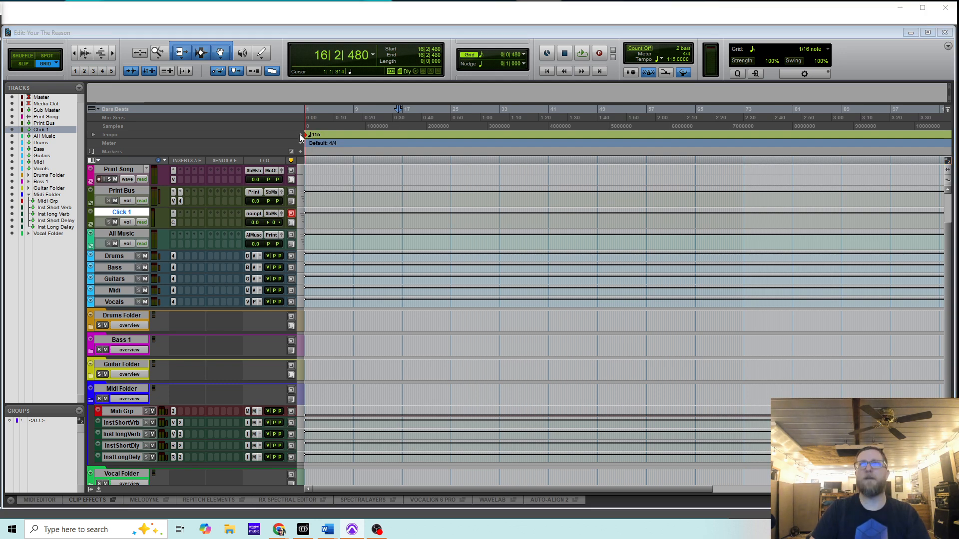
{"action": "key", "text": "Return"}
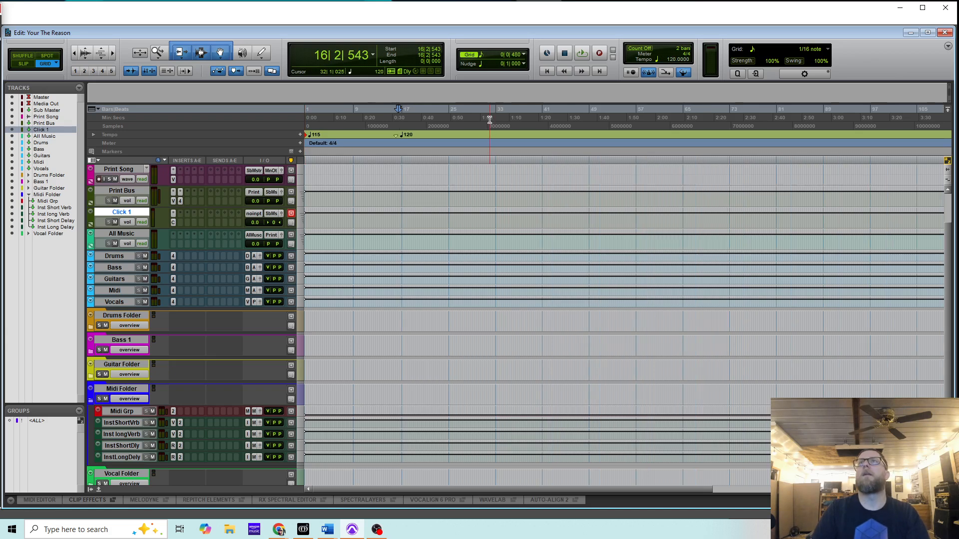
{"action": "left_click", "coordinate": [493, 148]}
{"action": "left_click", "coordinate": [300, 134]}
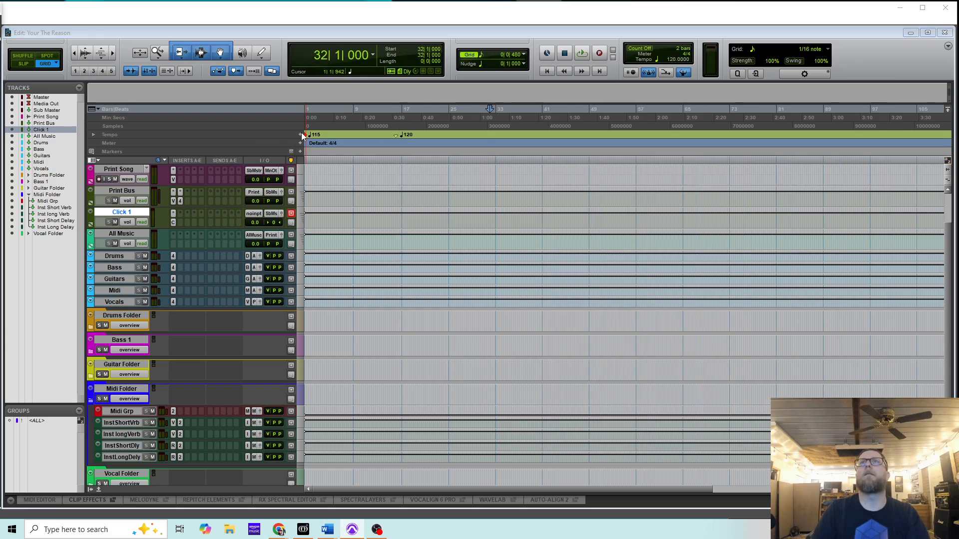
{"action": "key", "text": "Return"}
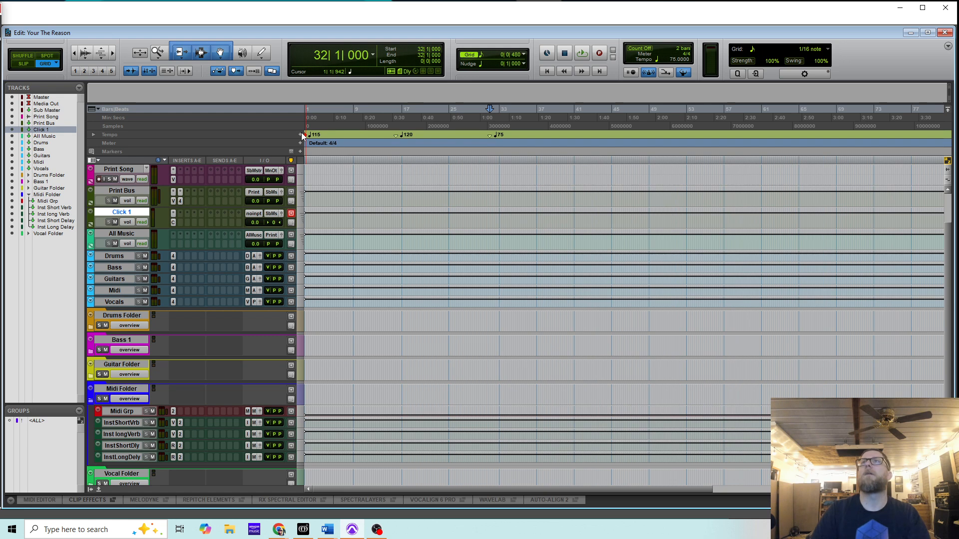
{"action": "left_click", "coordinate": [576, 120]}
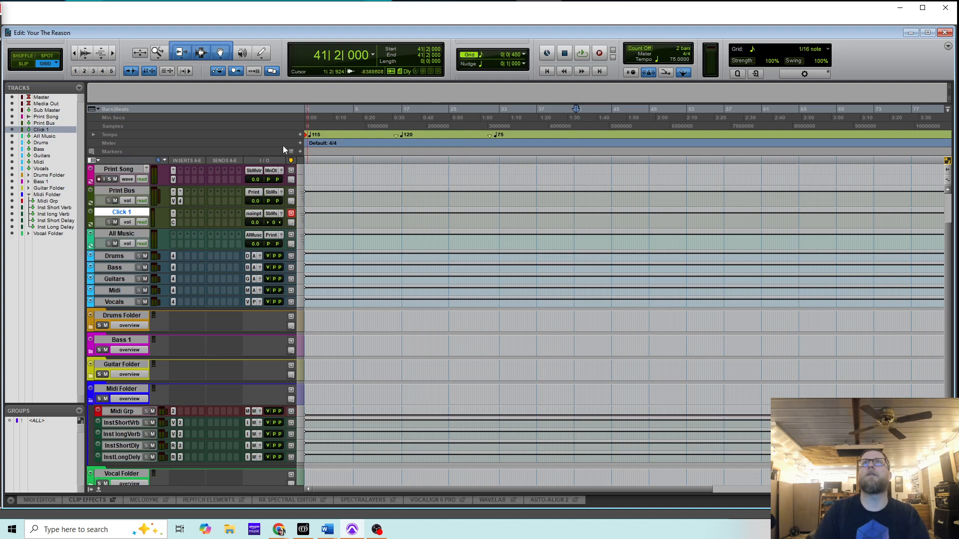
{"action": "left_click", "coordinate": [301, 135]}
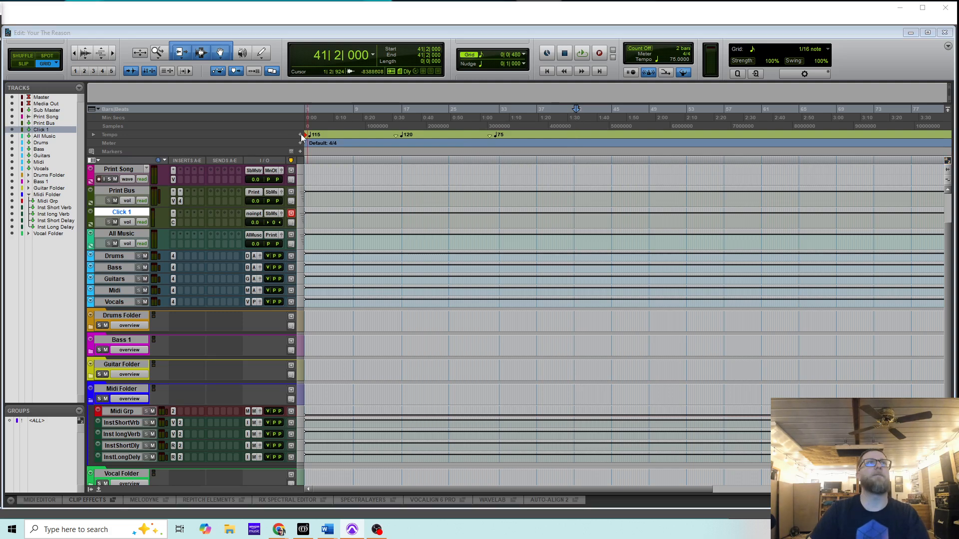
{"action": "key", "text": "Return"}
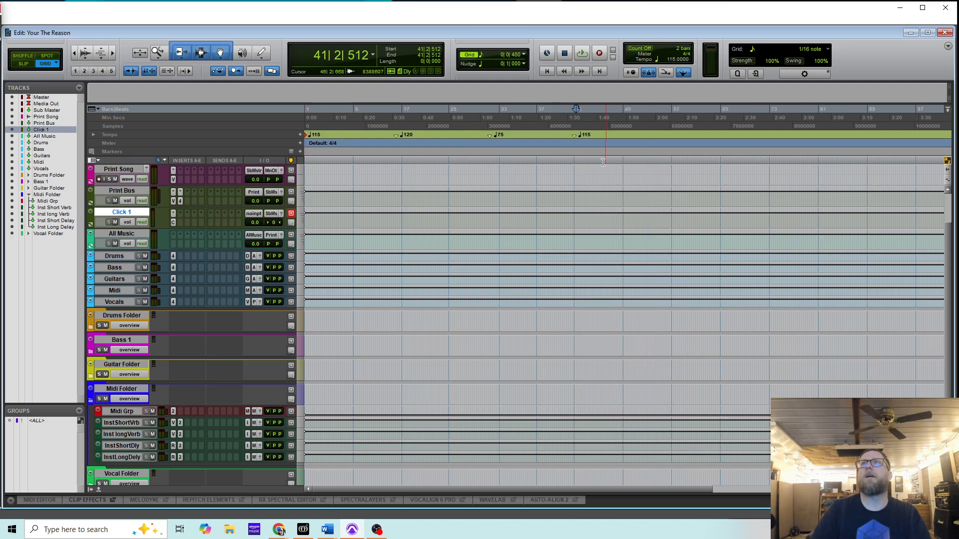
{"action": "left_click_drag", "start_coordinate": [590, 146], "coordinate": [302, 146]}
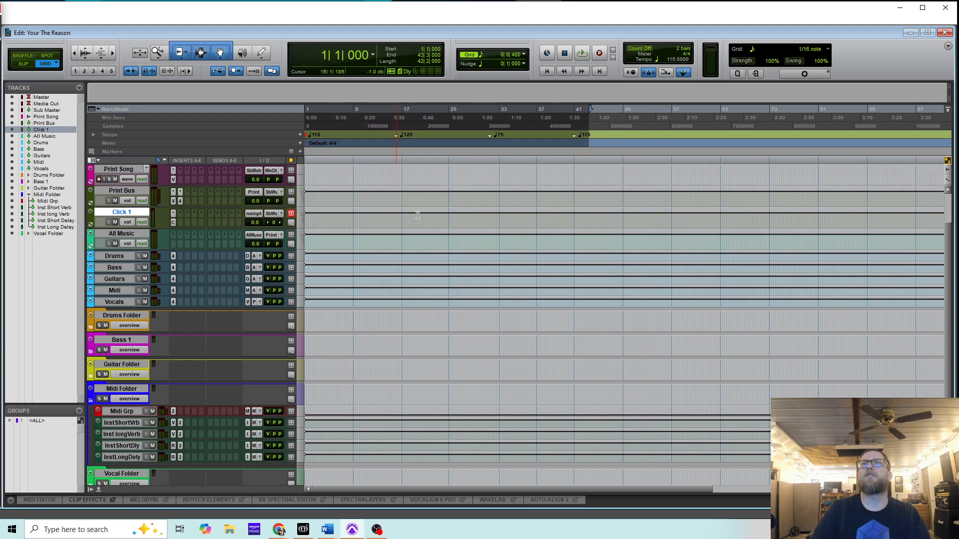
{"action": "left_click", "coordinate": [431, 364]}
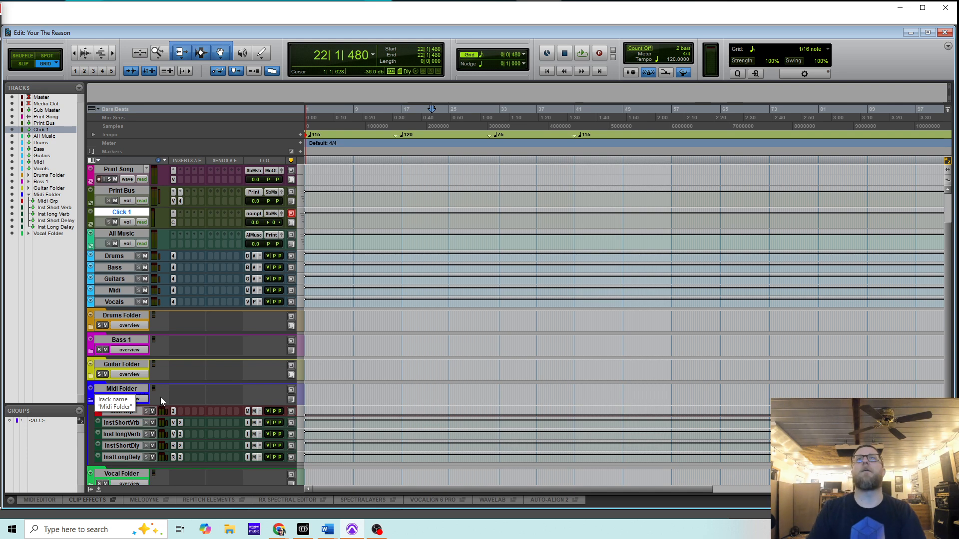
- With the Midi Folder track selected, open the New Tracks dialog (Shift+Ctrl+N)
{"action": "left_click", "coordinate": [135, 390]}
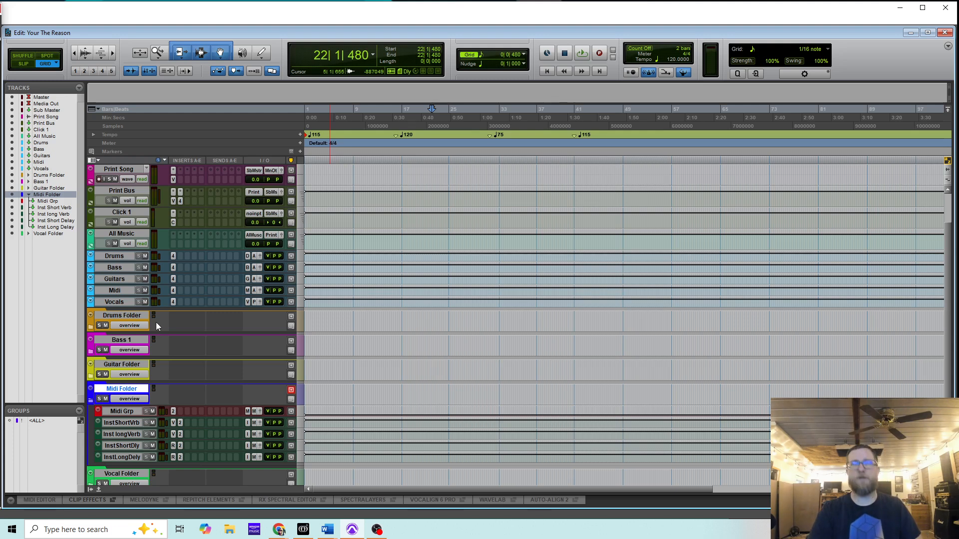
{"action": "key", "text": "ctrl+shift+n"}
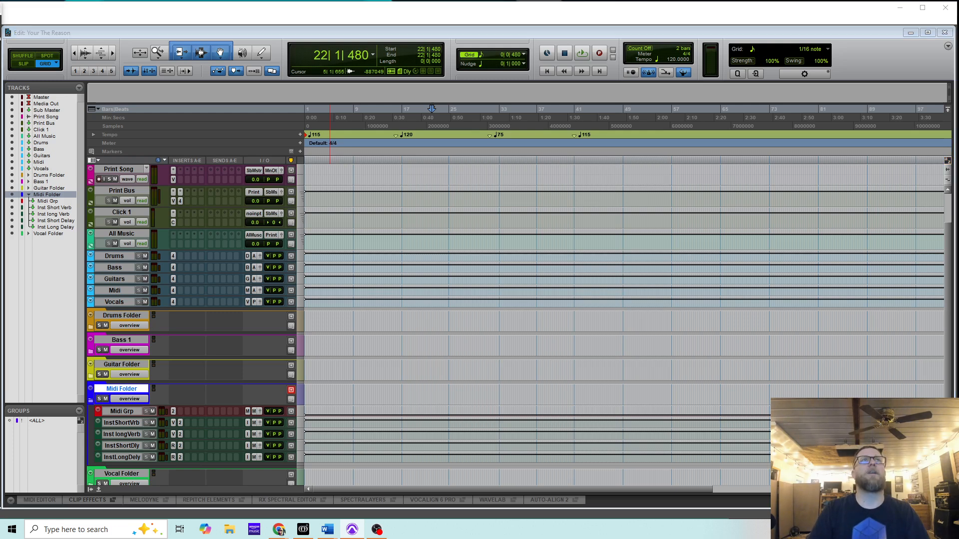
{"action": "left_click_drag", "start_coordinate": [524, 165], "coordinate": [565, 207]}
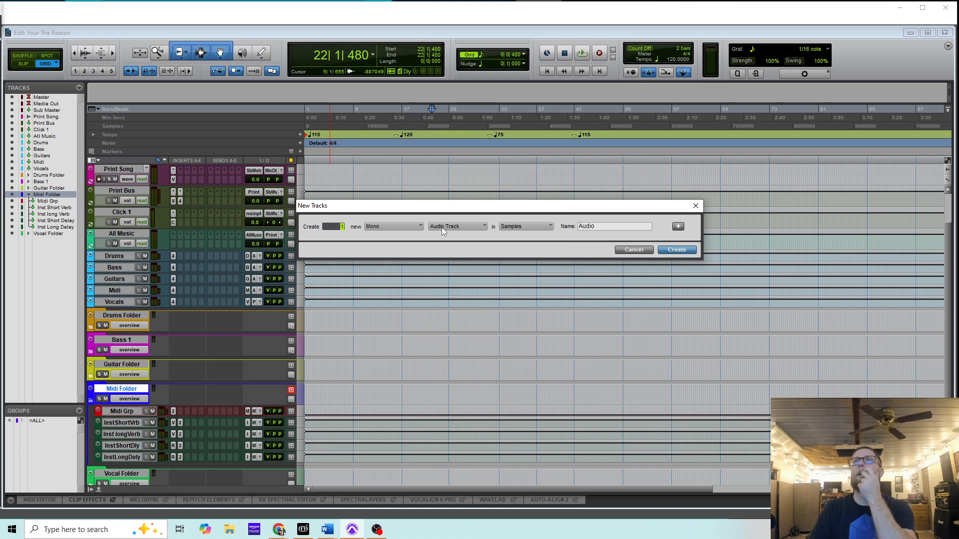
- Create one MIDI track named 'Tempo Map' from the New Tracks dialog
{"action": "left_click", "coordinate": [455, 227]}
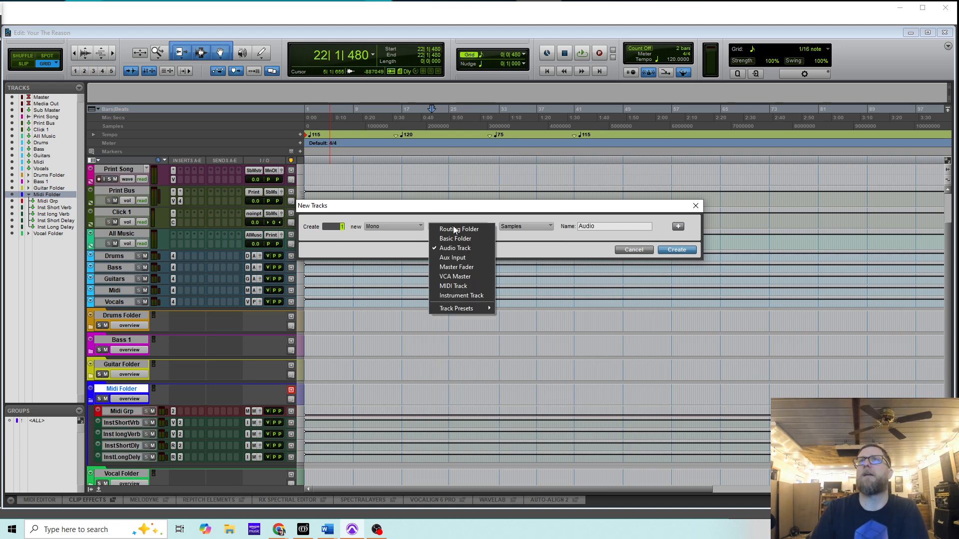
{"action": "left_click", "coordinate": [463, 287]}
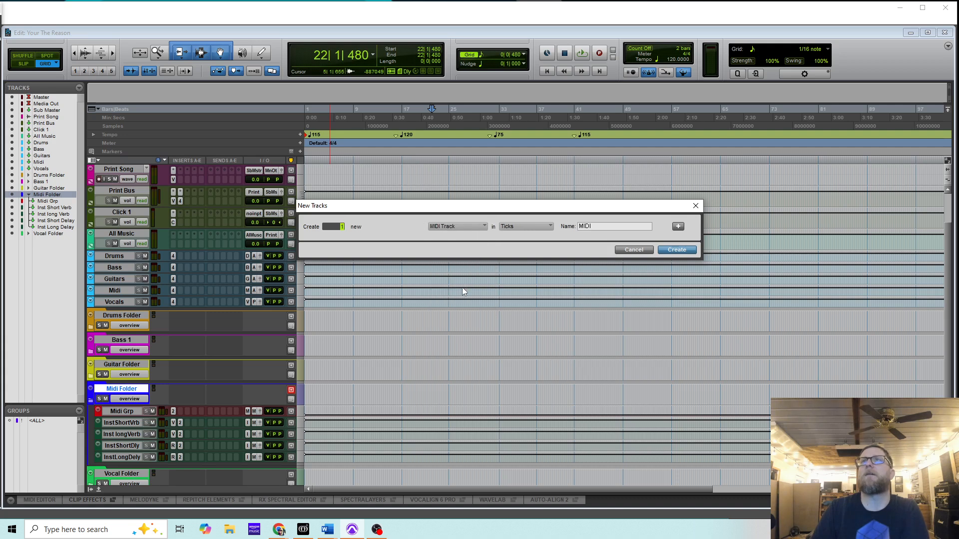
{"action": "left_click", "coordinate": [602, 227]}
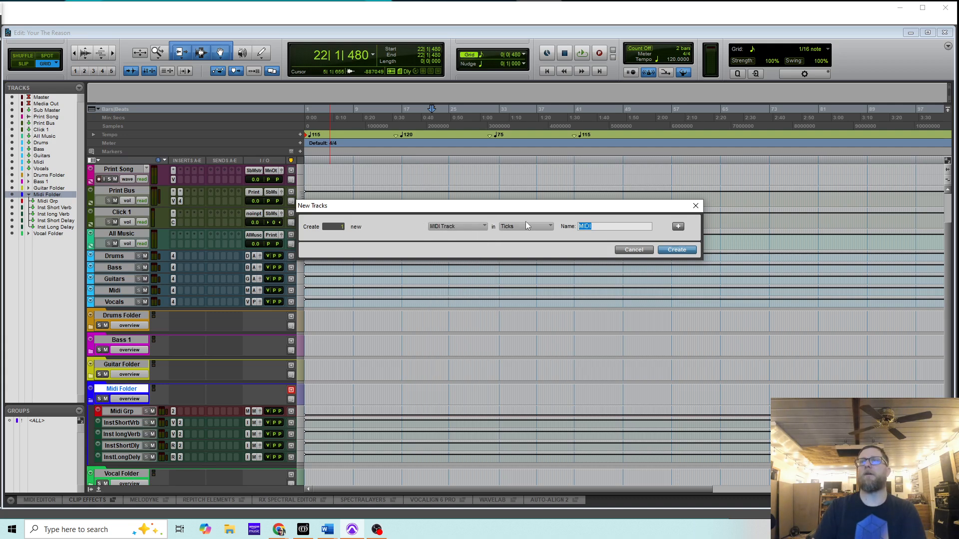
{"action": "type", "text": "Temp"}
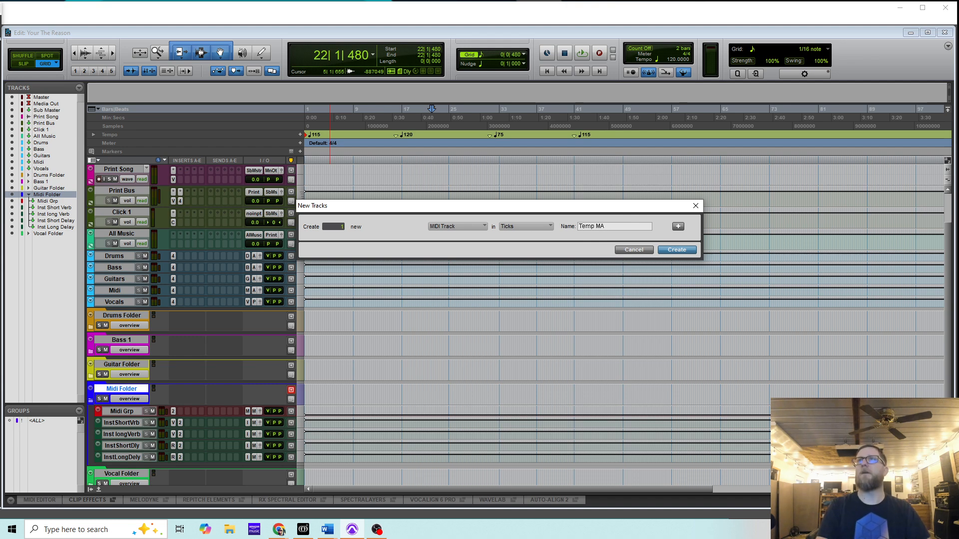
{"action": "type", "text": " Map"}
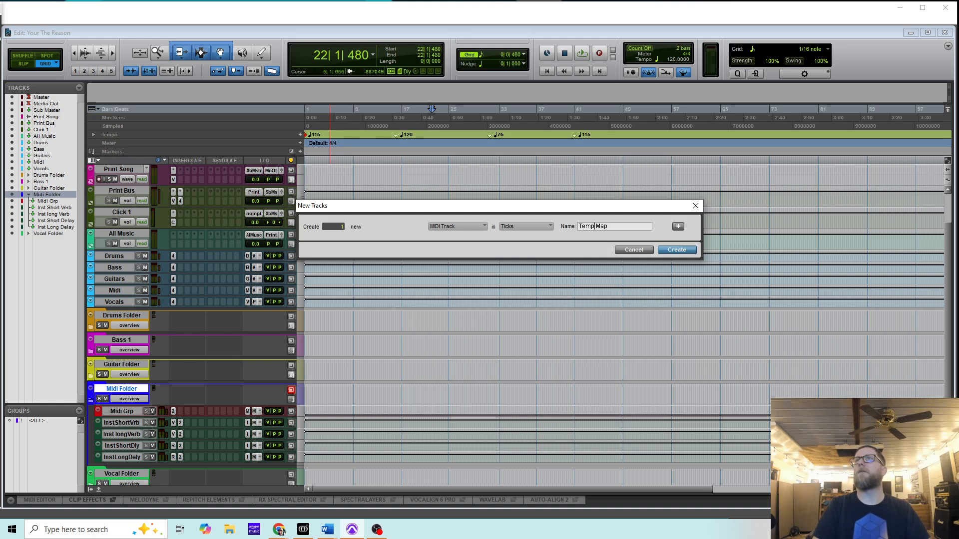
{"action": "key", "text": "Return"}
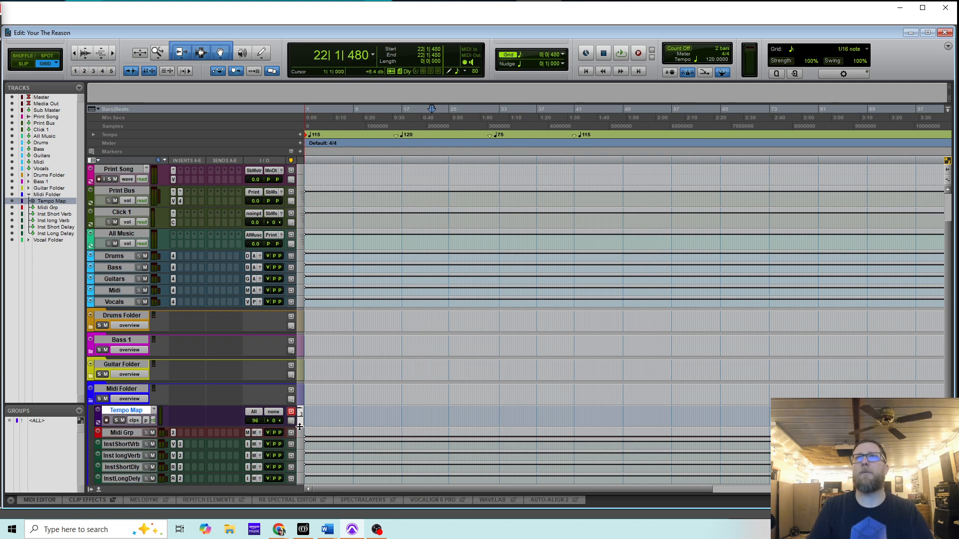
- Enlarge and record-arm the Tempo Map track, then record a brief empty clip at bar 5
{"action": "left_click_drag", "start_coordinate": [301, 481], "coordinate": [301, 480]}
{"action": "scroll", "coordinate": [347, 417], "scroll_direction": "down", "scroll_amount": 1}
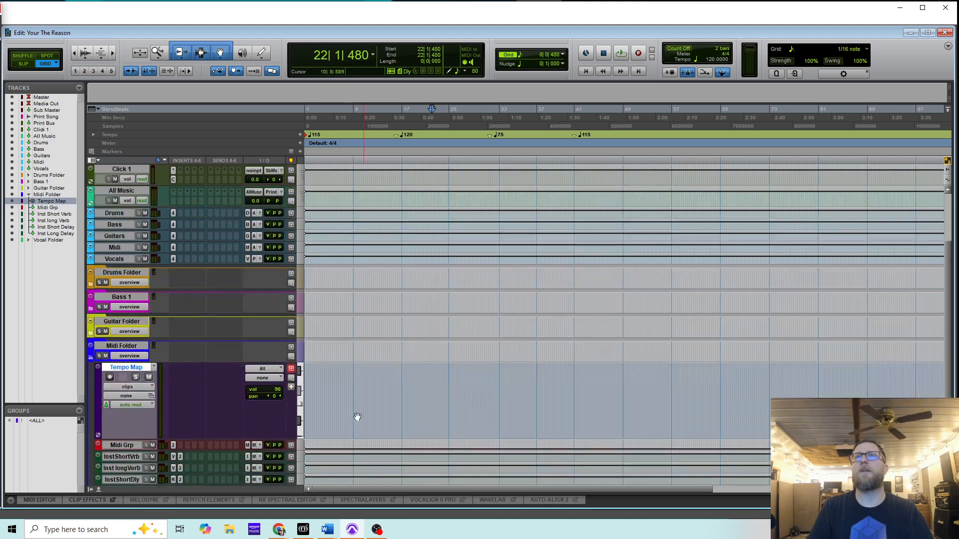
{"action": "left_click", "coordinate": [109, 378]}
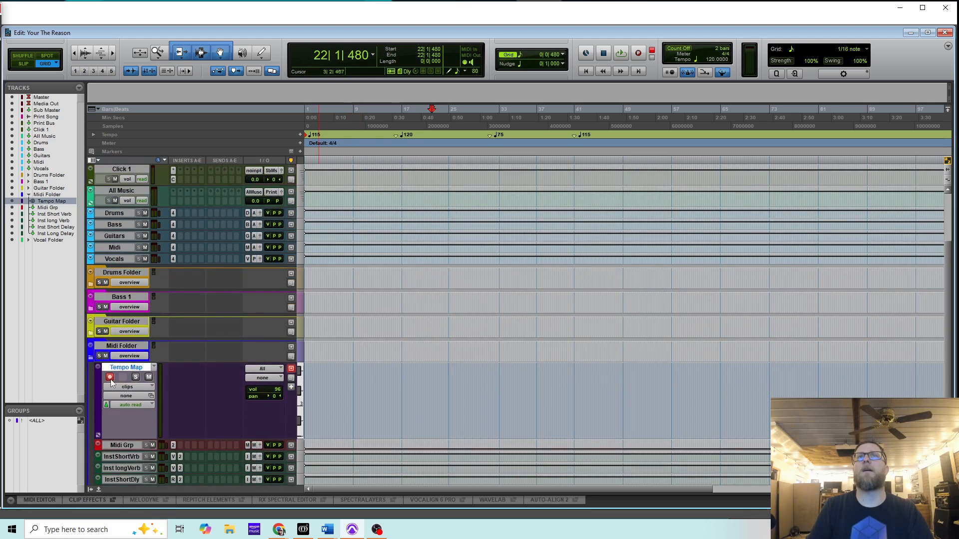
{"action": "left_click", "coordinate": [333, 390]}
{"action": "key", "text": "ctrl+space"}
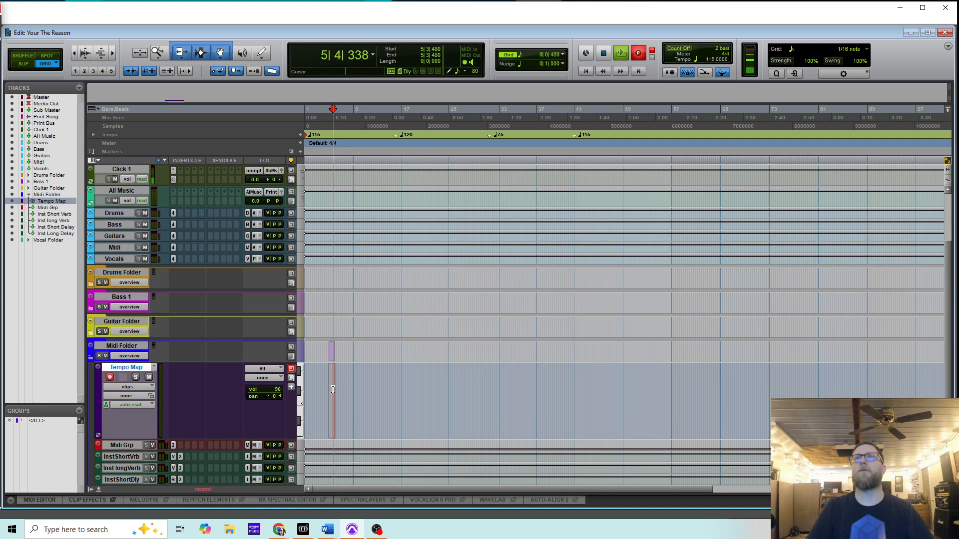
{"action": "key", "text": "space"}
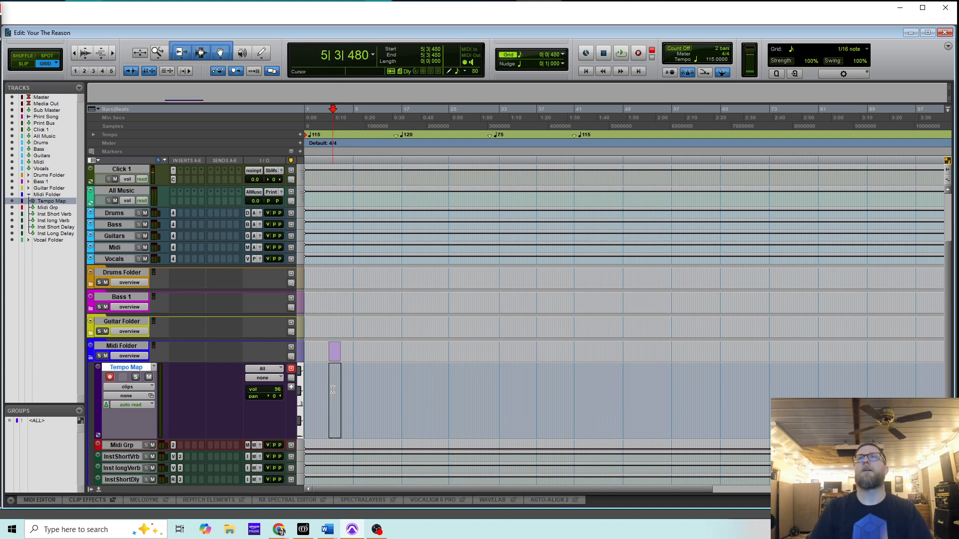
- Trim the Tempo Map clip's edges out to bar 1 and about bar 44
{"action": "left_click", "coordinate": [336, 425]}
{"action": "left_click_drag", "start_coordinate": [330, 389], "coordinate": [218, 389]}
{"action": "left_click_drag", "start_coordinate": [339, 387], "coordinate": [625, 382]}
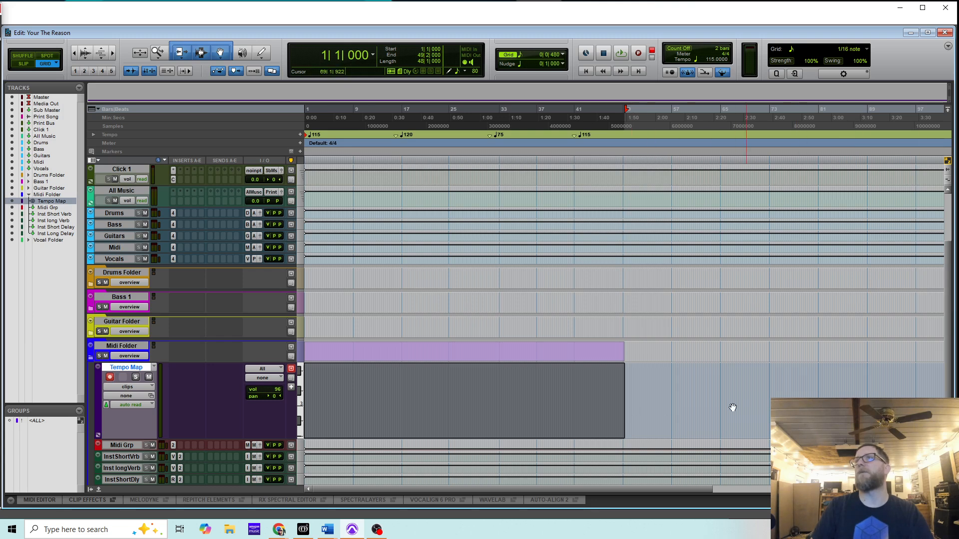
- Adjust the Tempo Map clip, keeping it at bar 1 and lengthening its end
{"action": "left_click", "coordinate": [689, 386]}
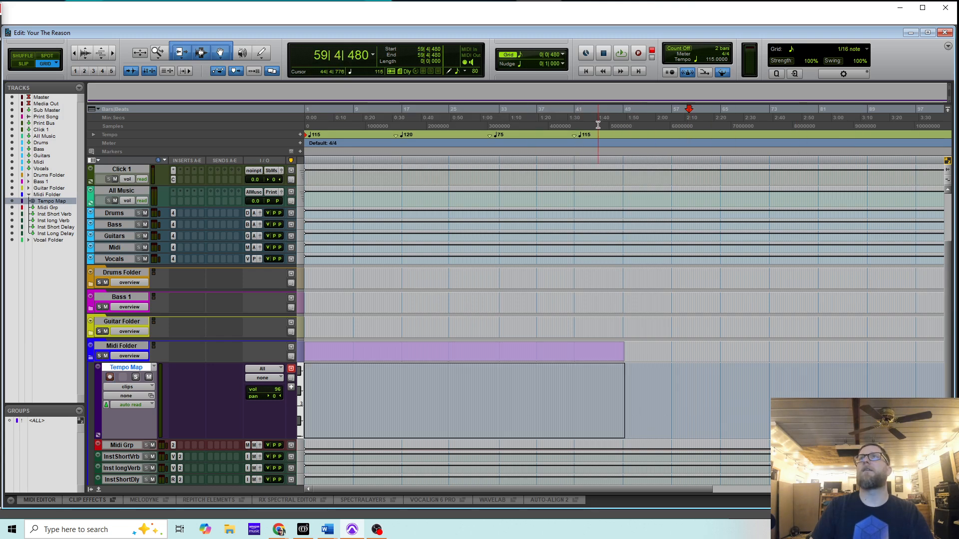
{"action": "left_click", "coordinate": [576, 396]}
{"action": "left_click", "coordinate": [569, 431]}
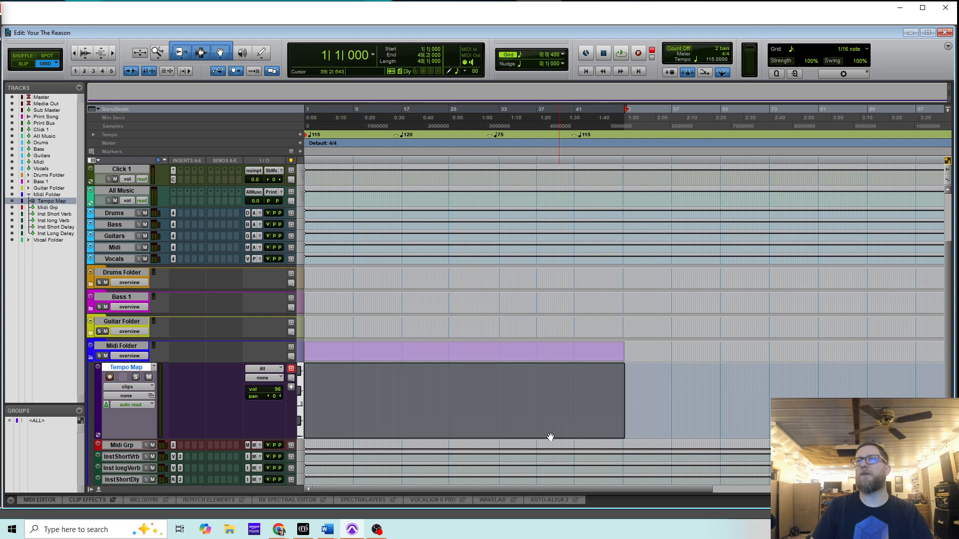
{"action": "left_click", "coordinate": [644, 397]}
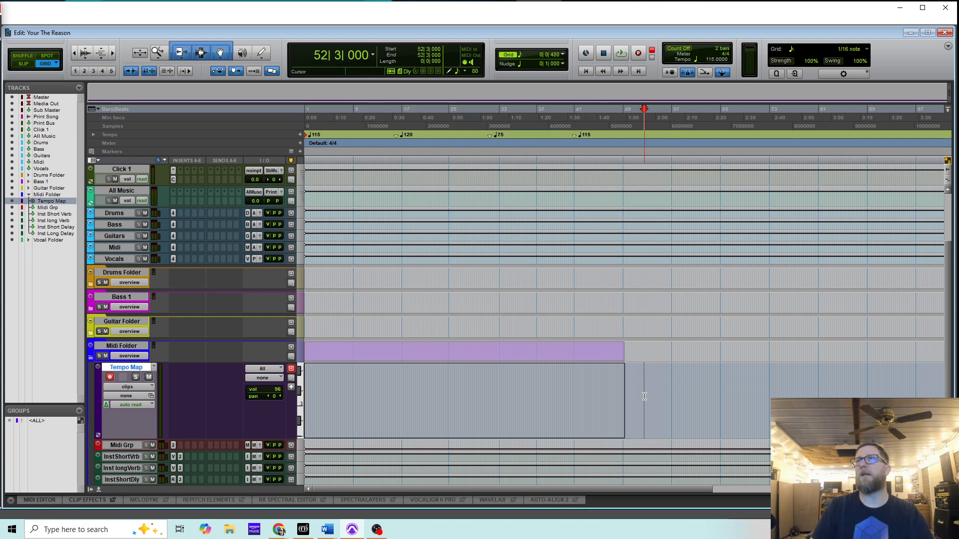
{"action": "left_click", "coordinate": [516, 435]}
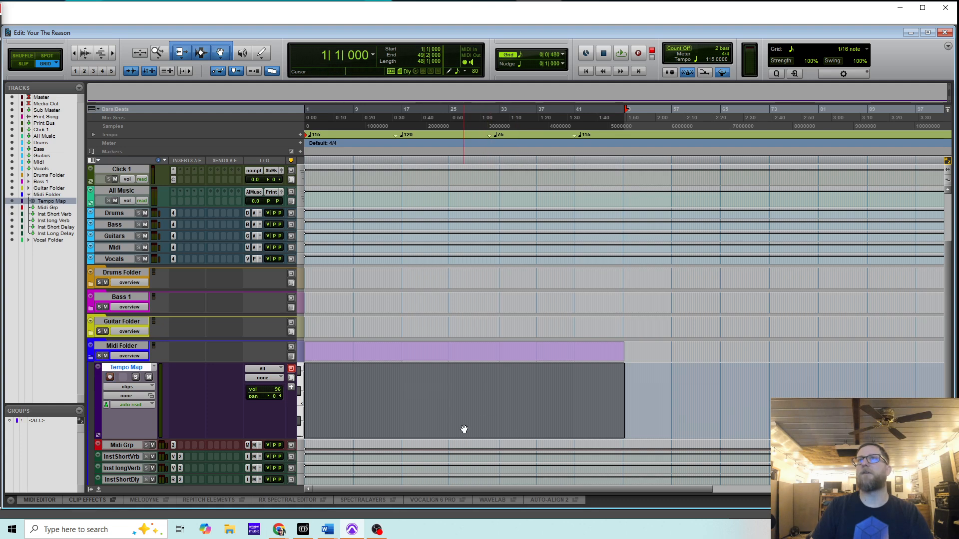
{"action": "left_click_drag", "start_coordinate": [464, 429], "coordinate": [760, 419]}
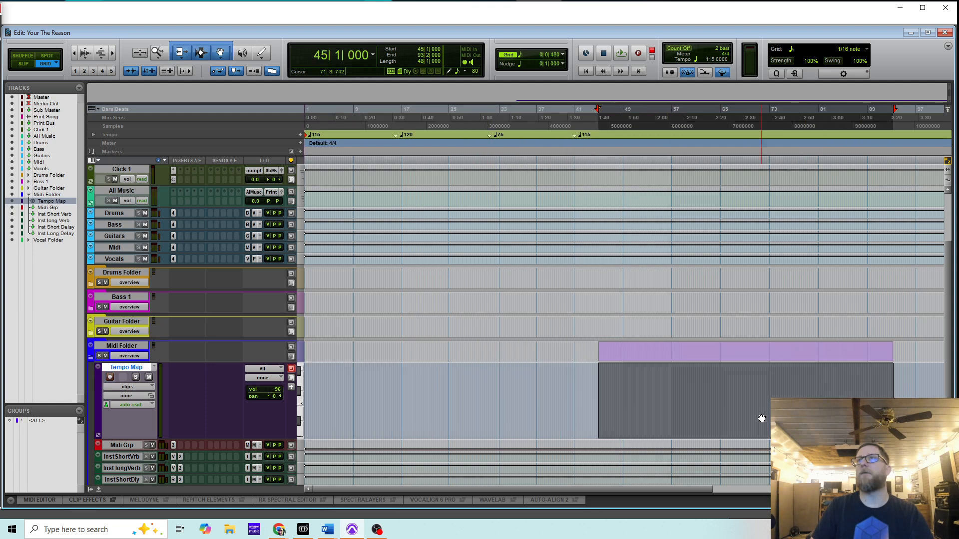
{"action": "left_click_drag", "start_coordinate": [459, 418], "coordinate": [457, 419]}
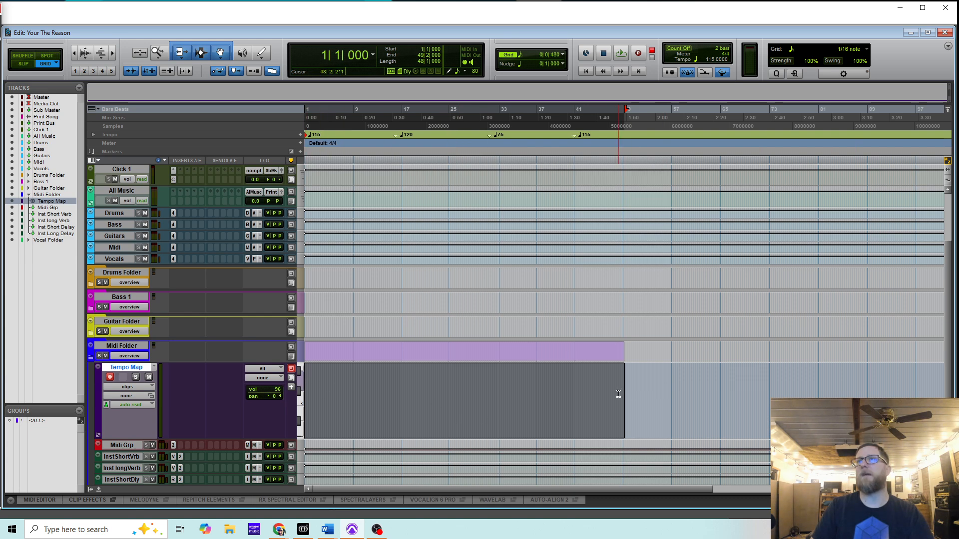
{"action": "left_click_drag", "start_coordinate": [621, 391], "coordinate": [724, 395]}
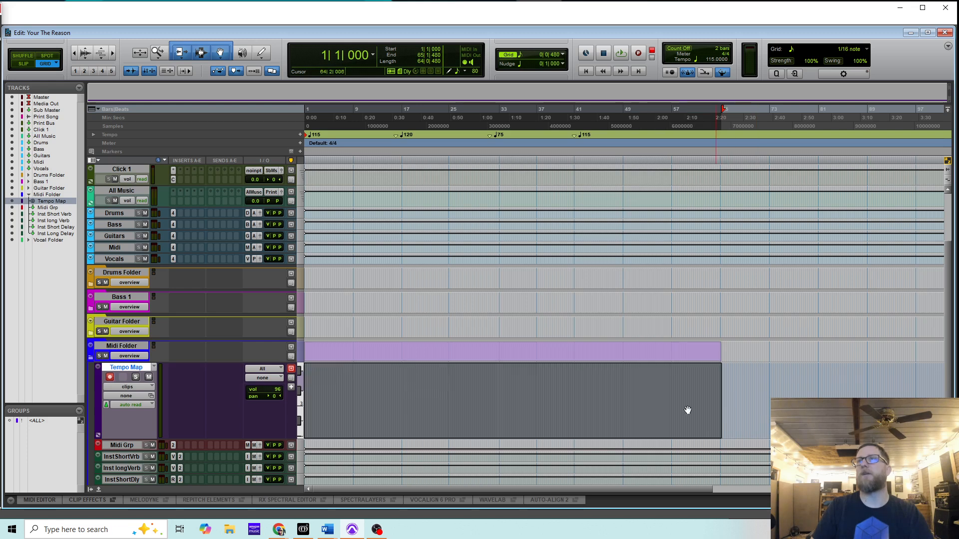
- Select the whole Tempo Map clip and restore Pro Tools maximized, showing the Mix window
{"action": "left_click", "coordinate": [762, 389]}
{"action": "left_click", "coordinate": [624, 422]}
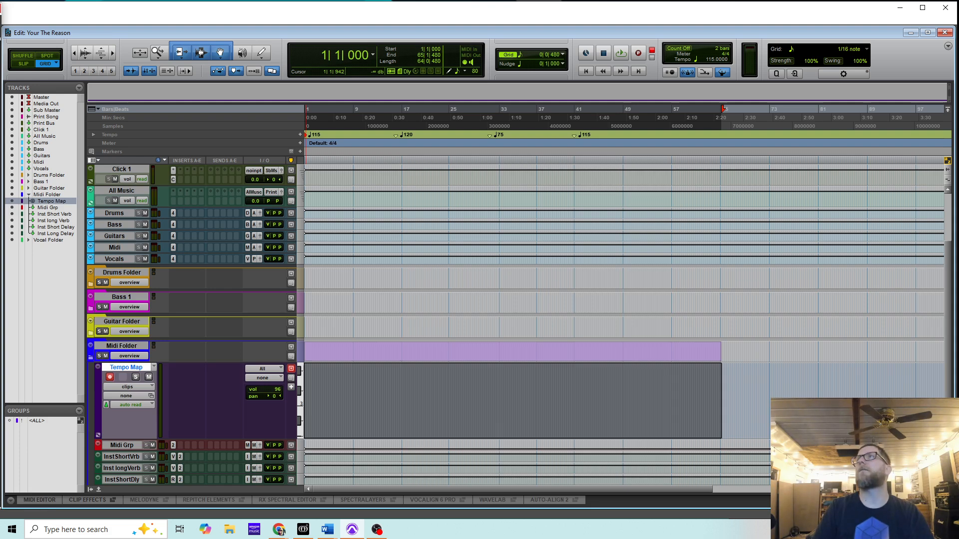
{"action": "left_click", "coordinate": [901, 9]}
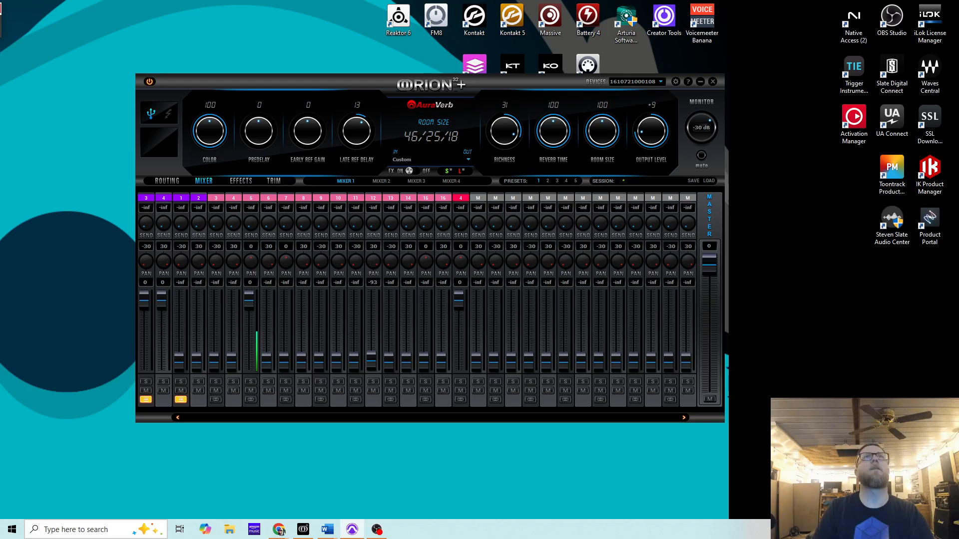
{"action": "left_click_drag", "start_coordinate": [112, 537], "coordinate": [565, 1]}
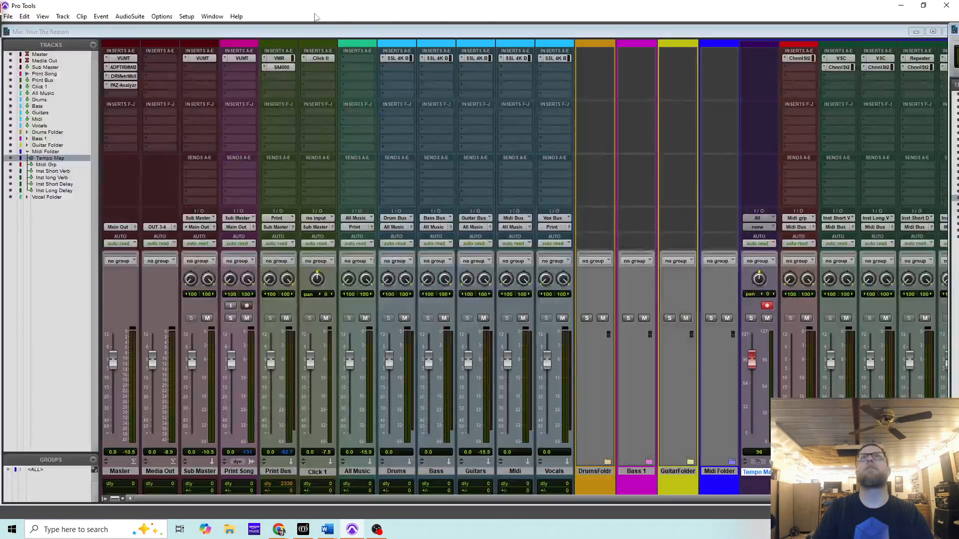
- Export the session as MIDI, replacing Tempo Map.mid in the Testing folder
{"action": "left_click", "coordinate": [8, 16]}
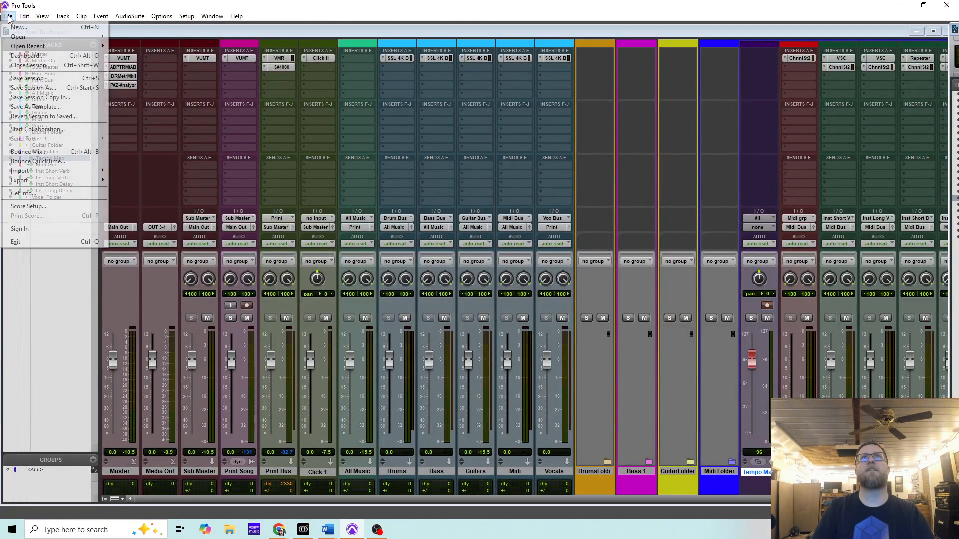
{"action": "mouse_move", "coordinate": [31, 184]}
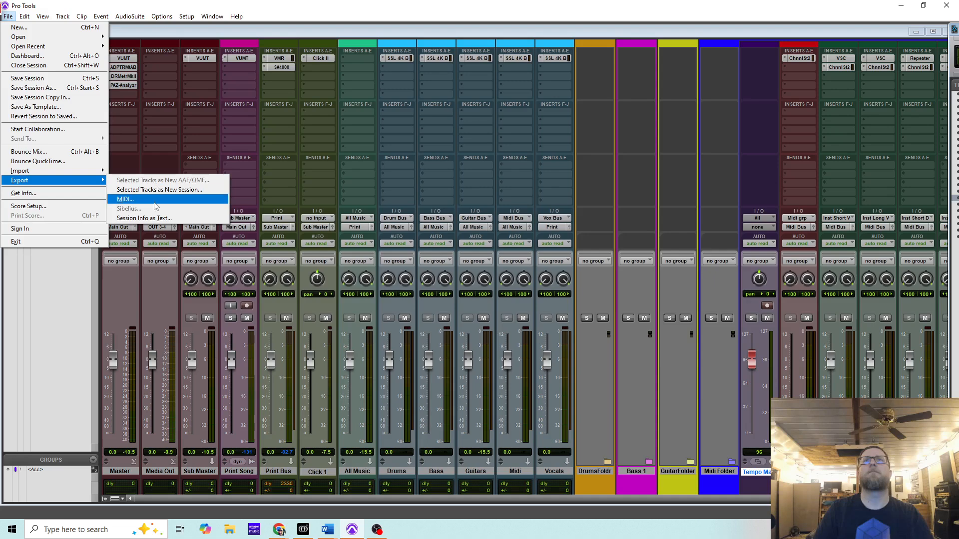
{"action": "left_click", "coordinate": [134, 199]}
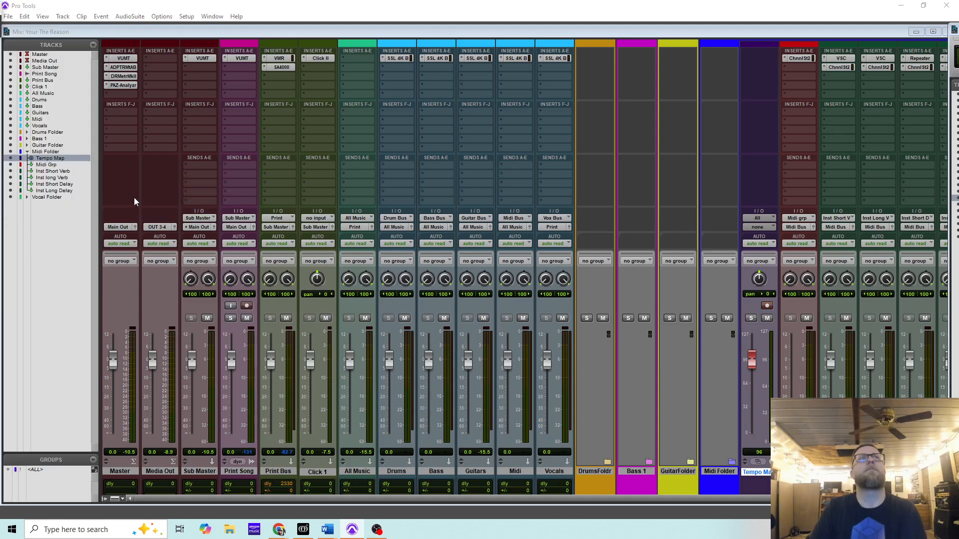
{"action": "left_click_drag", "start_coordinate": [235, 157], "coordinate": [458, 190]}
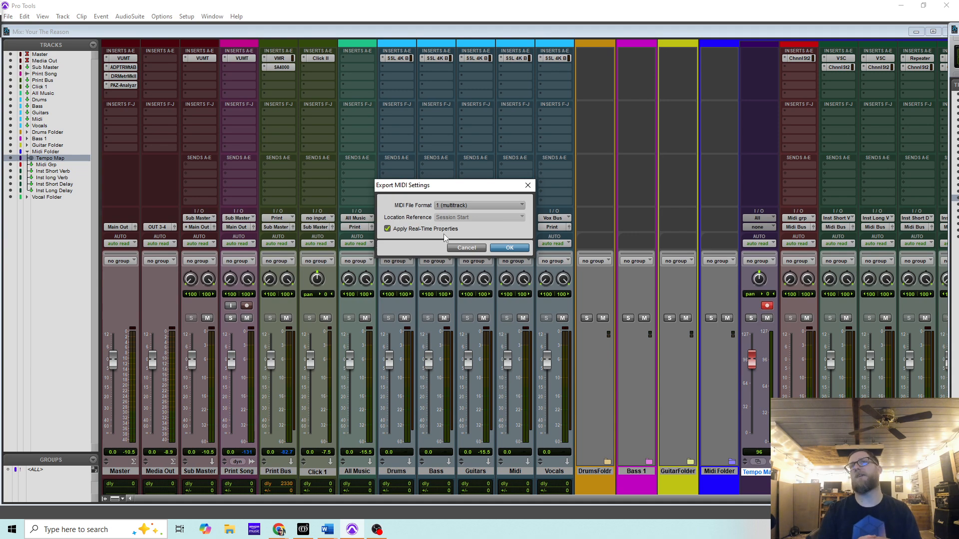
{"action": "left_click", "coordinate": [509, 248]}
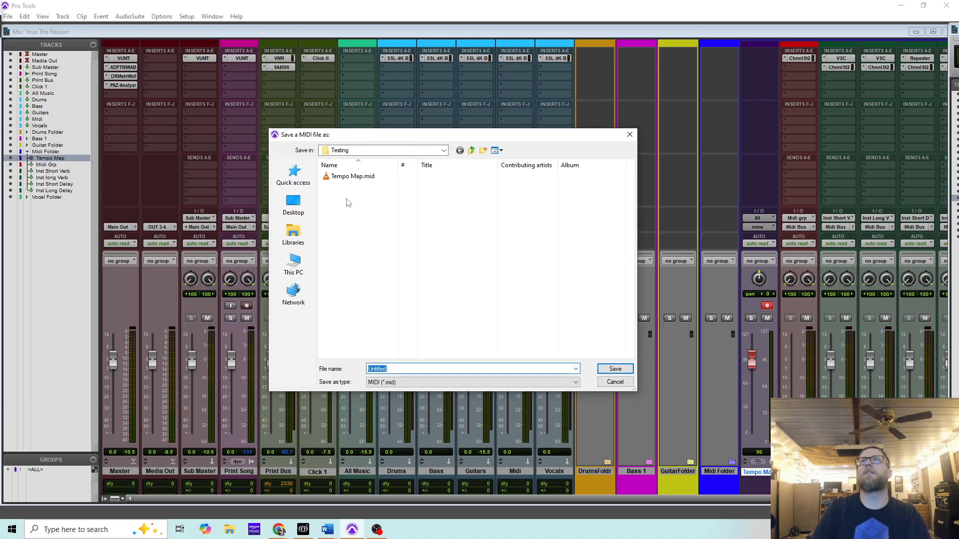
{"action": "left_click", "coordinate": [360, 177]}
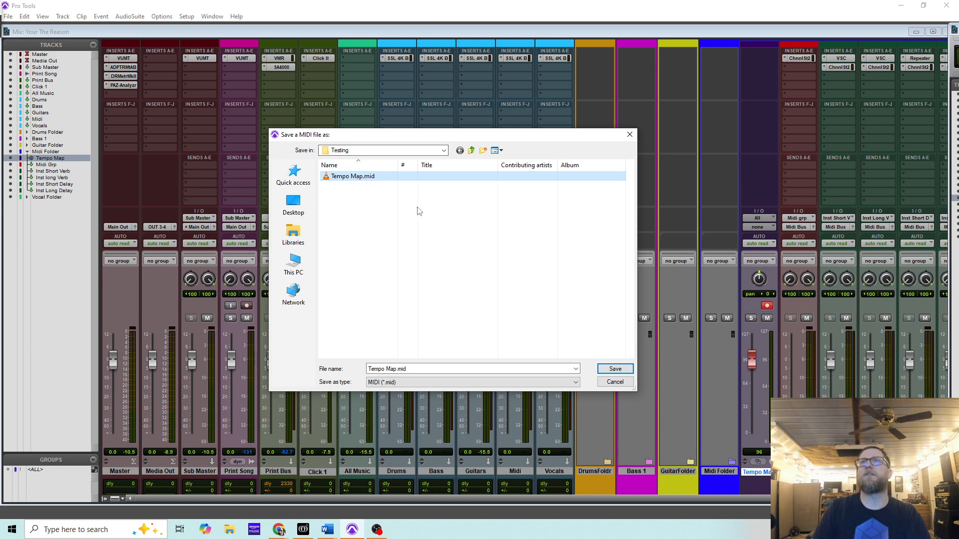
{"action": "left_click", "coordinate": [614, 369]}
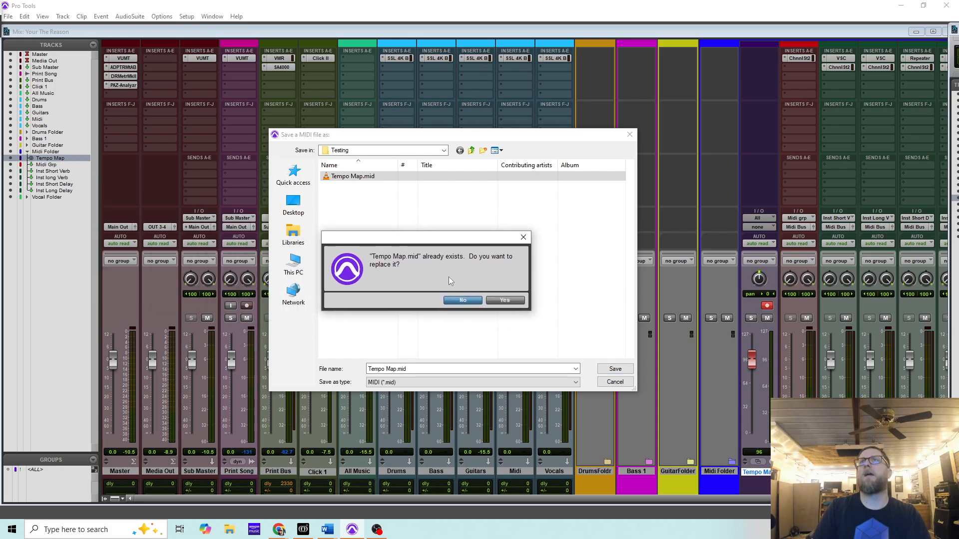
{"action": "left_click", "coordinate": [505, 300]}
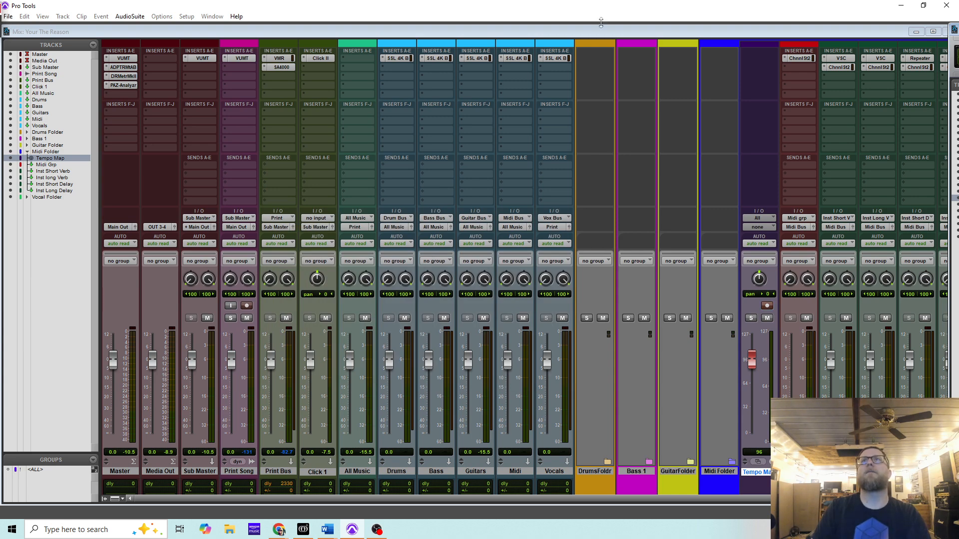
- In the Edit window, remove the 115, 75 and 120 tempo markers
{"action": "left_click_drag", "start_coordinate": [834, 9], "coordinate": [0, 11]}
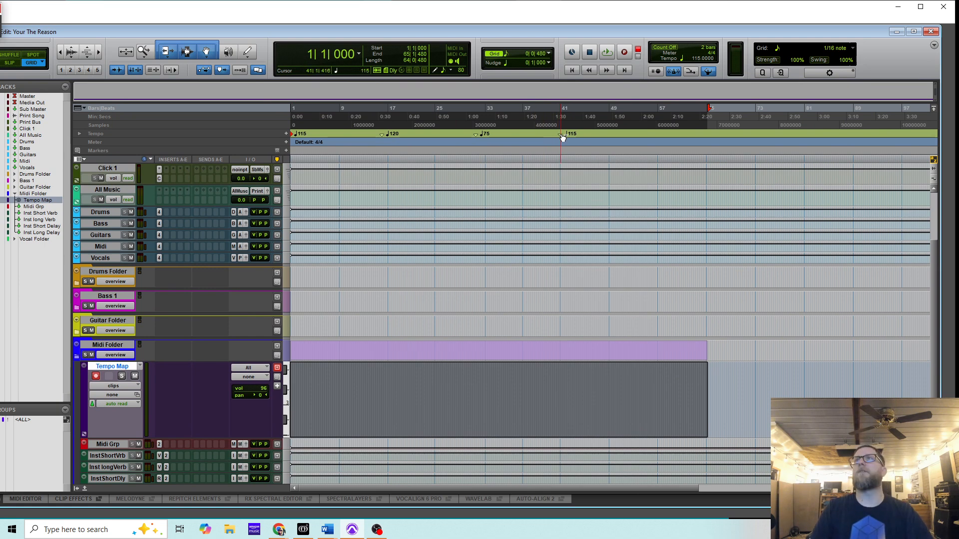
{"action": "left_click", "coordinate": [559, 135], "text": "alt"}
{"action": "left_click", "coordinate": [476, 135], "text": "alt"}
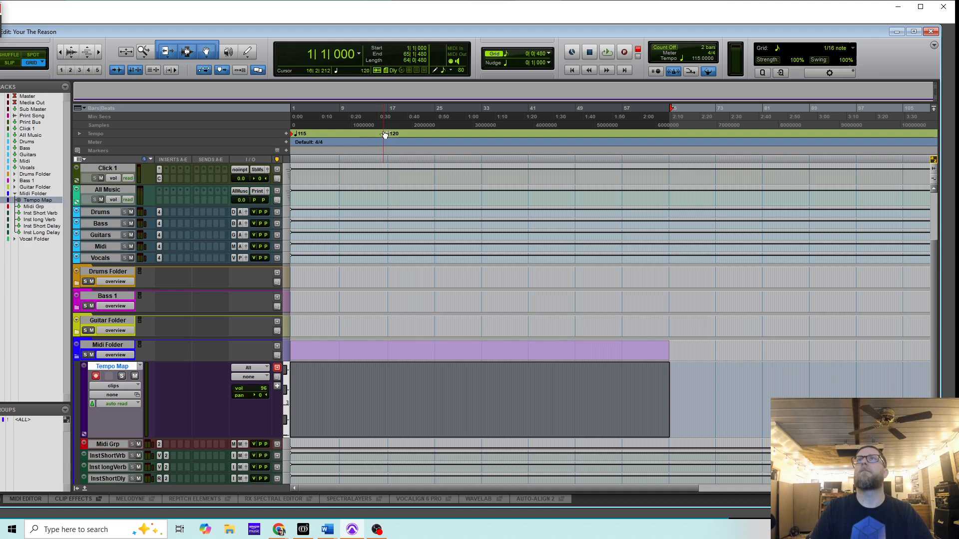
{"action": "left_click", "coordinate": [386, 134], "text": "alt"}
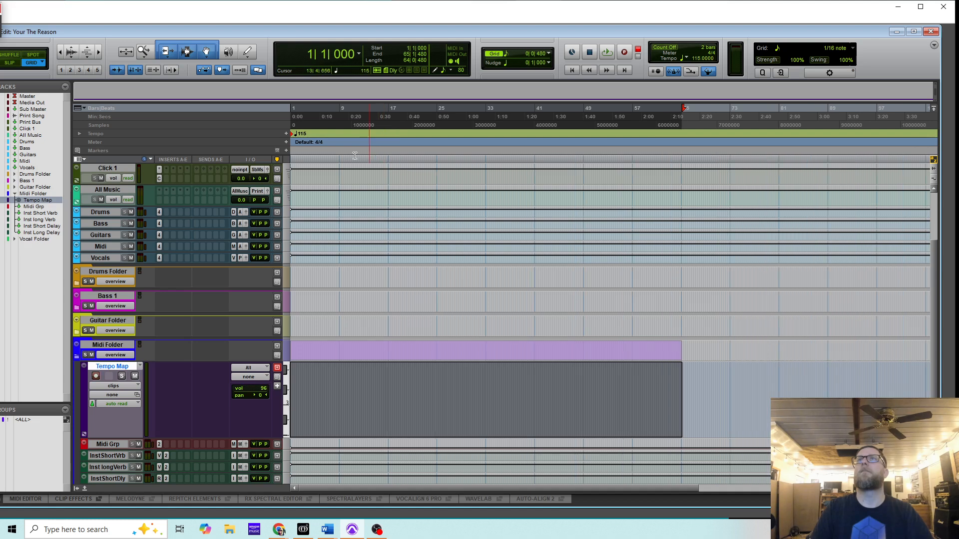
- Delete the Tempo Map track and bring the Mix window back onto the screen
{"action": "right_click", "coordinate": [120, 372]}
{"action": "left_click", "coordinate": [133, 289]}
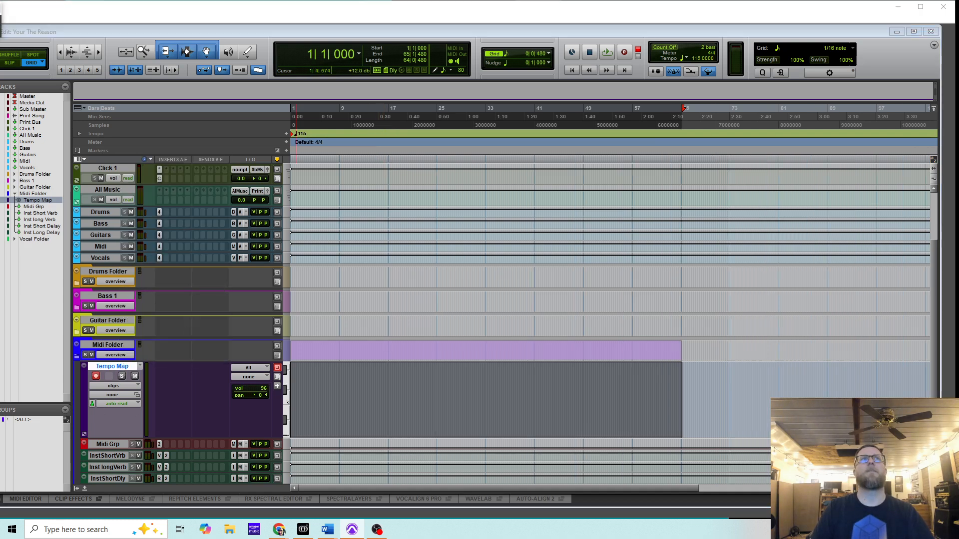
{"action": "key", "text": "Return"}
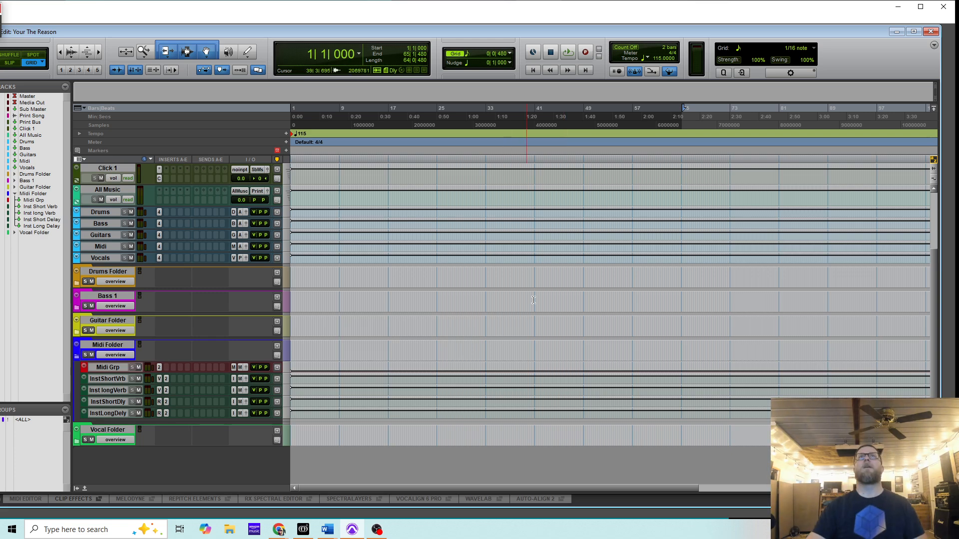
{"action": "left_click_drag", "start_coordinate": [187, 34], "coordinate": [201, 33]}
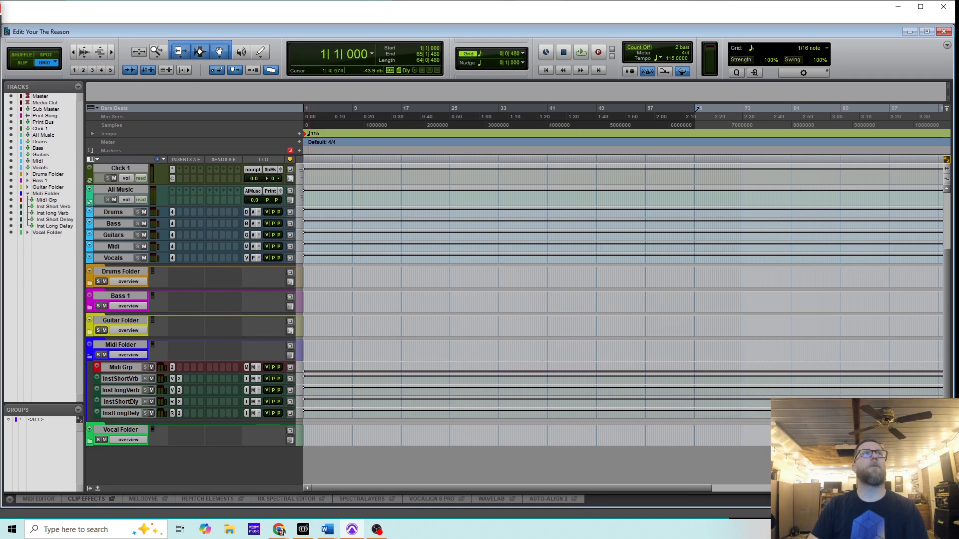
{"action": "left_click_drag", "start_coordinate": [0, 7], "coordinate": [620, 15]}
- Import Tempo Map.mid via File > Import > MIDI with 'Import tempo map from MIDI File' enabled
{"action": "left_click", "coordinate": [9, 22]}
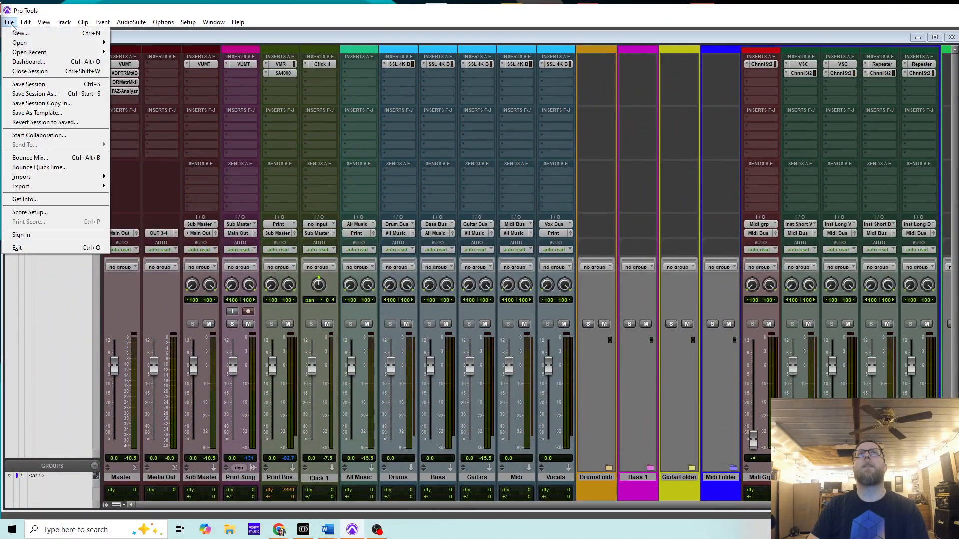
{"action": "mouse_move", "coordinate": [51, 182]}
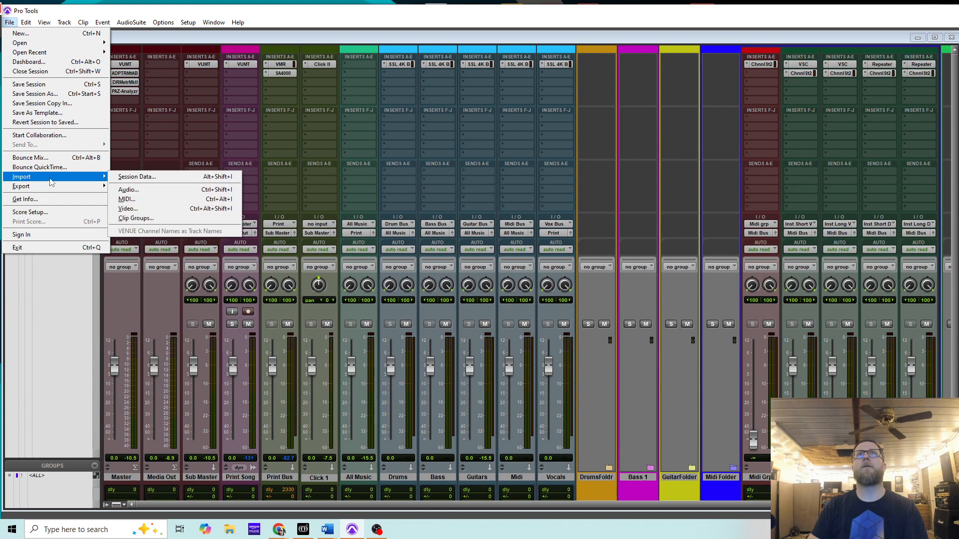
{"action": "left_click", "coordinate": [139, 202]}
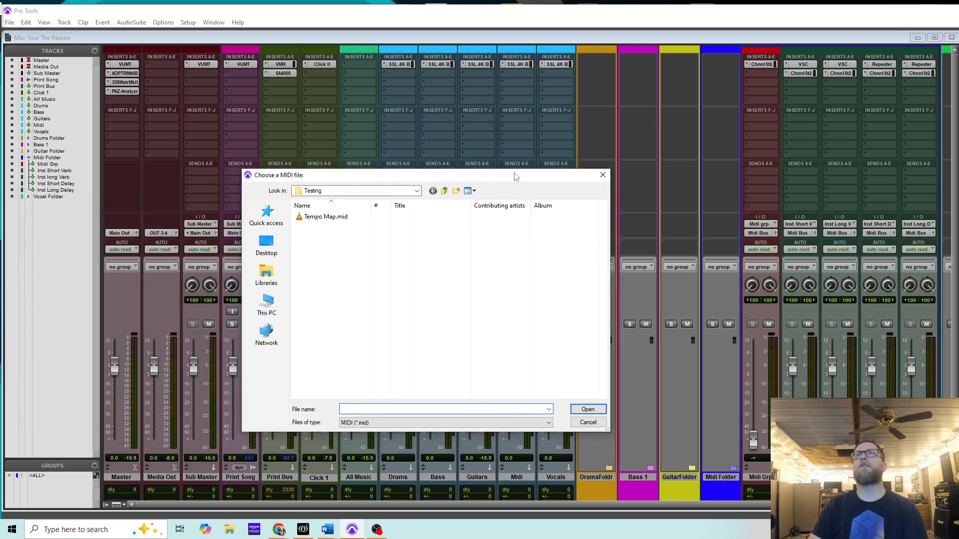
{"action": "left_click", "coordinate": [327, 217]}
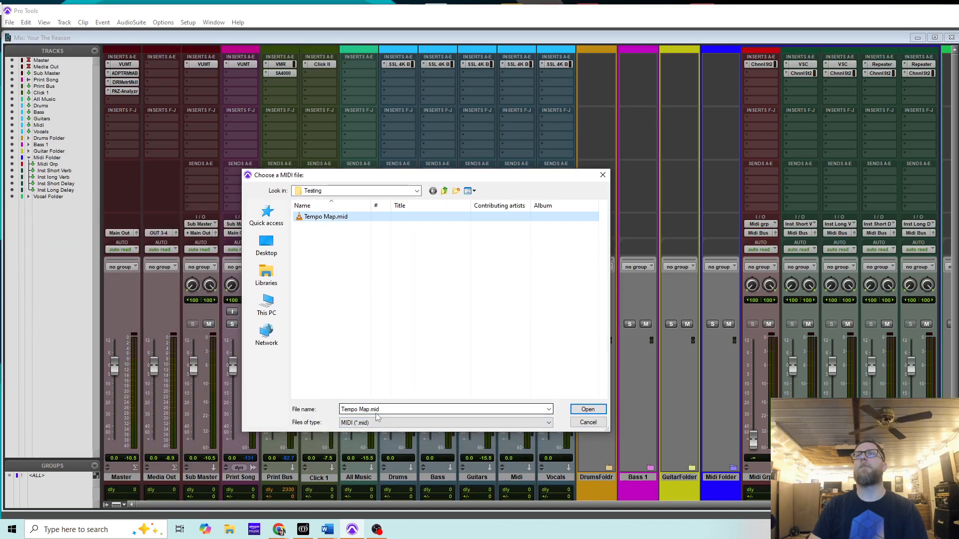
{"action": "left_click", "coordinate": [590, 410]}
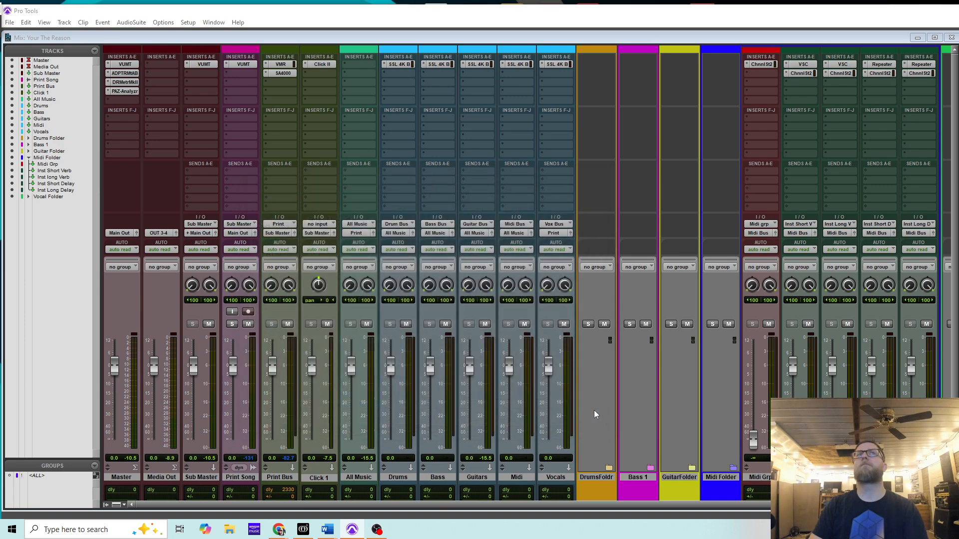
{"action": "left_click_drag", "start_coordinate": [374, 182], "coordinate": [380, 182]}
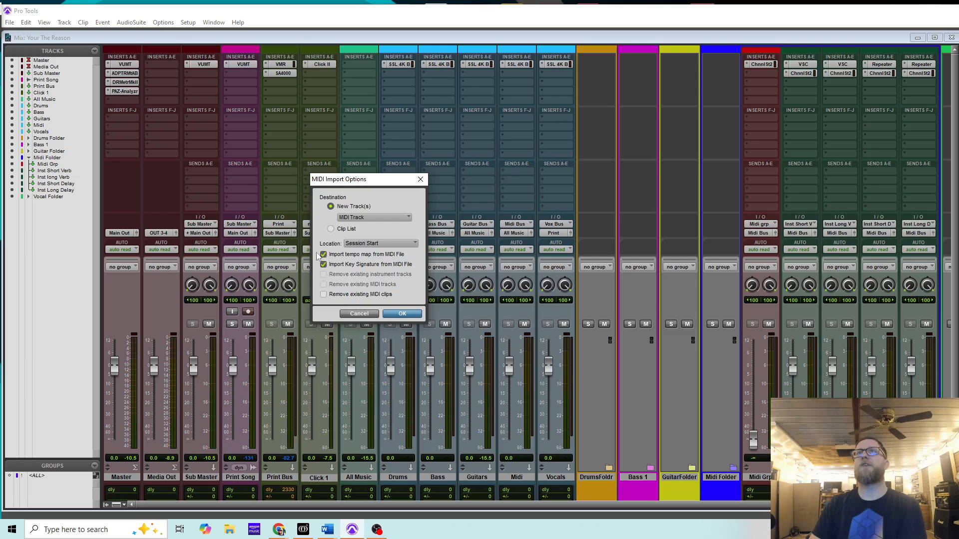
{"action": "left_click", "coordinate": [419, 317]}
{"action": "left_click_drag", "start_coordinate": [498, 17], "coordinate": [0, 10]}
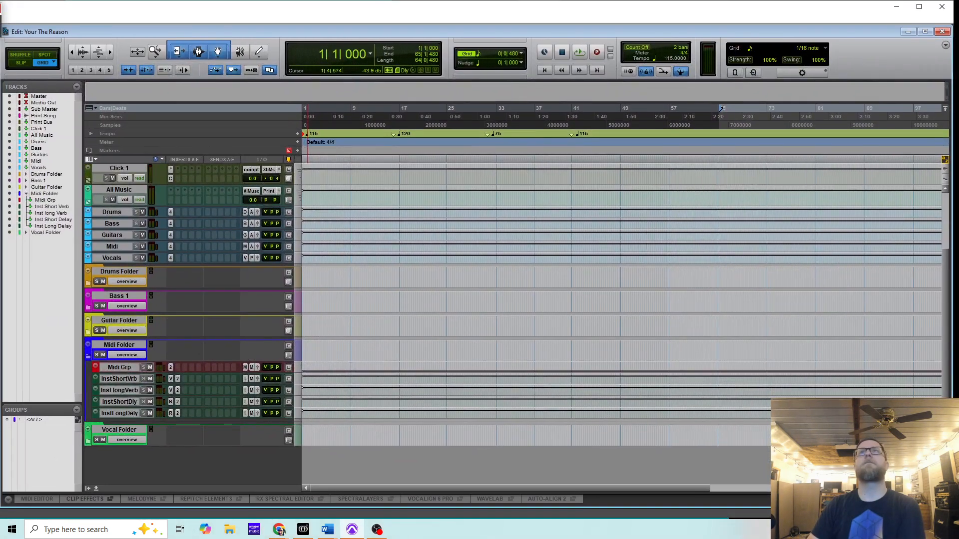
- Select the timeline from bar 1 to about bar 45 in the Edit window
{"action": "left_click_drag", "start_coordinate": [605, 136], "coordinate": [293, 133]}
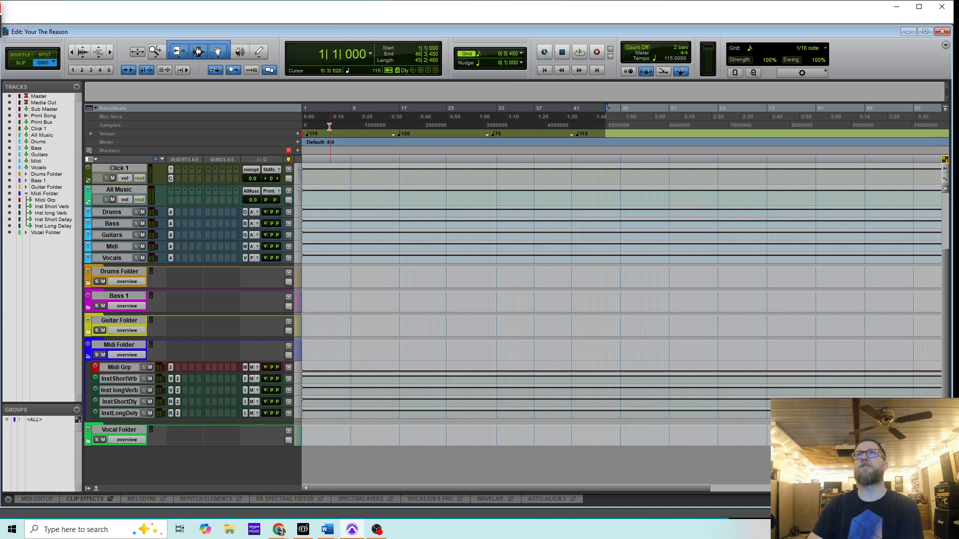
{"action": "left_click", "coordinate": [554, 201]}
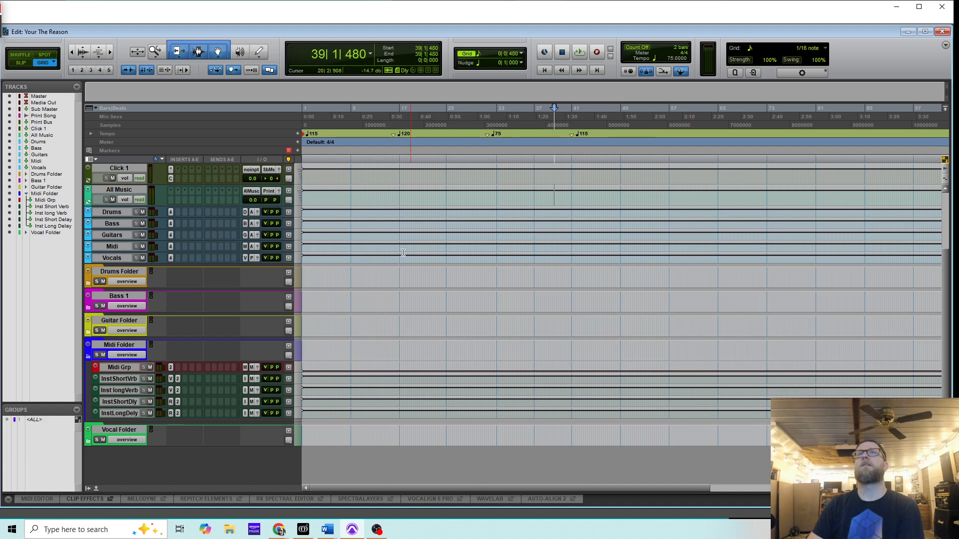
{"action": "left_click", "coordinate": [388, 252]}
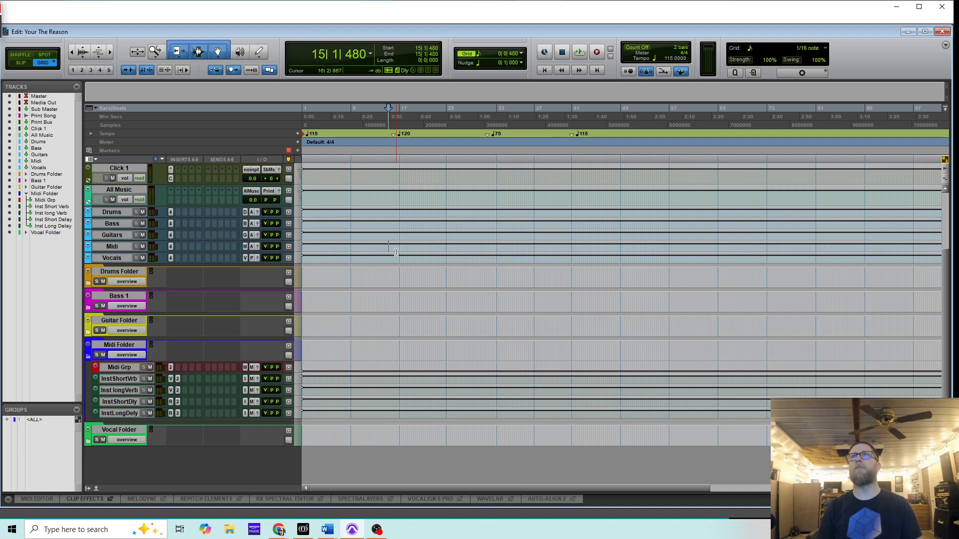
{"action": "left_click_drag", "start_coordinate": [583, 150], "coordinate": [222, 114]}
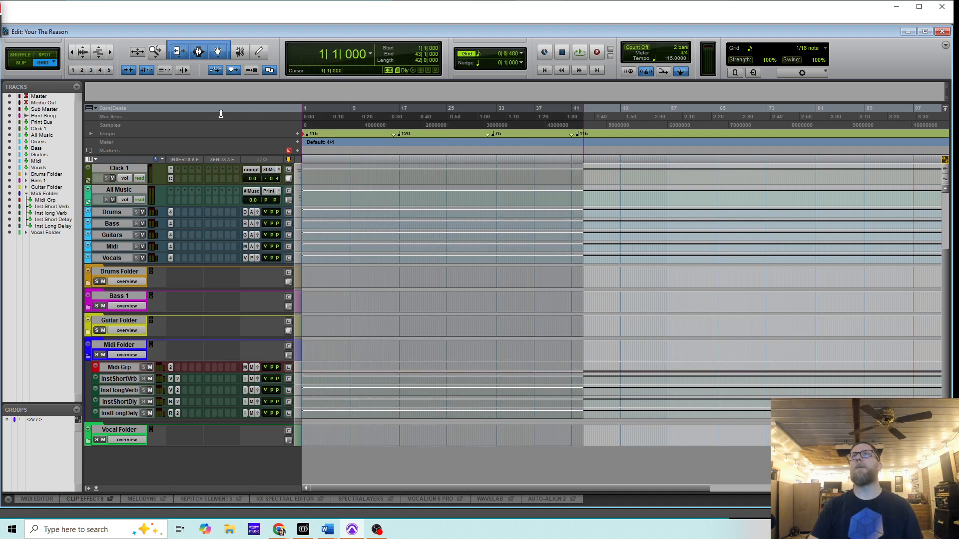
{"action": "left_click_drag", "start_coordinate": [601, 131], "coordinate": [247, 129]}
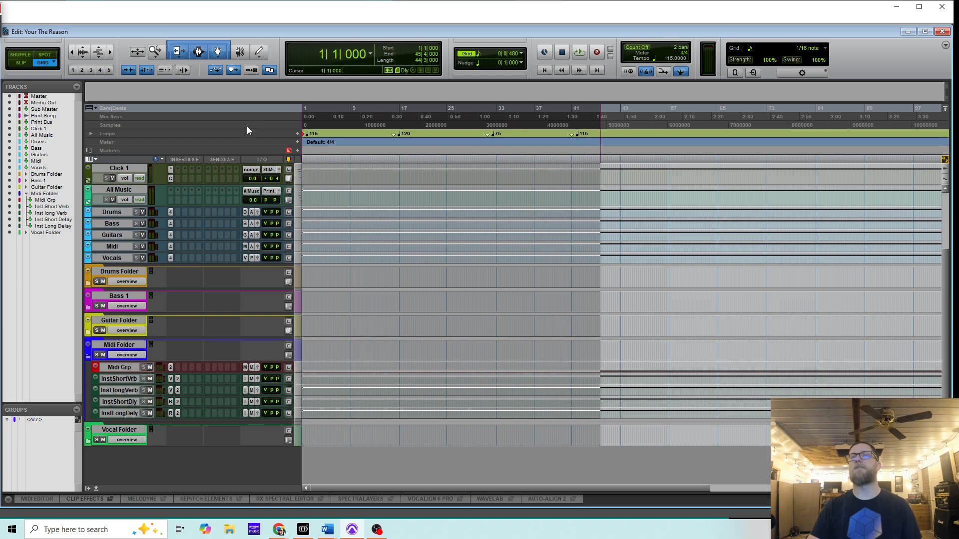
- Delete the 115, 75 and 120 tempo markers, then clear the selection
{"action": "left_click", "coordinate": [573, 135], "text": "alt"}
{"action": "left_click", "coordinate": [488, 134], "text": "alt"}
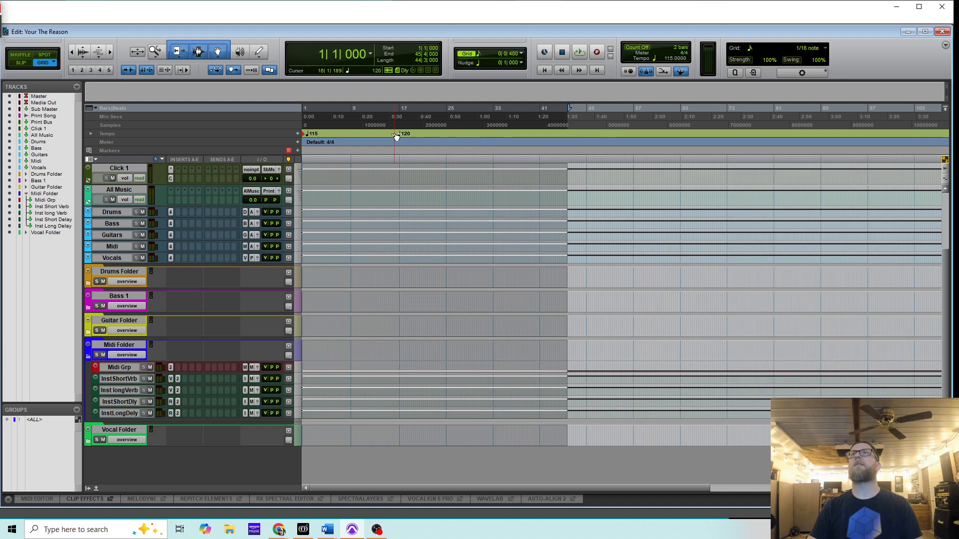
{"action": "left_click", "coordinate": [397, 135], "text": "alt"}
{"action": "left_click", "coordinate": [433, 309]}
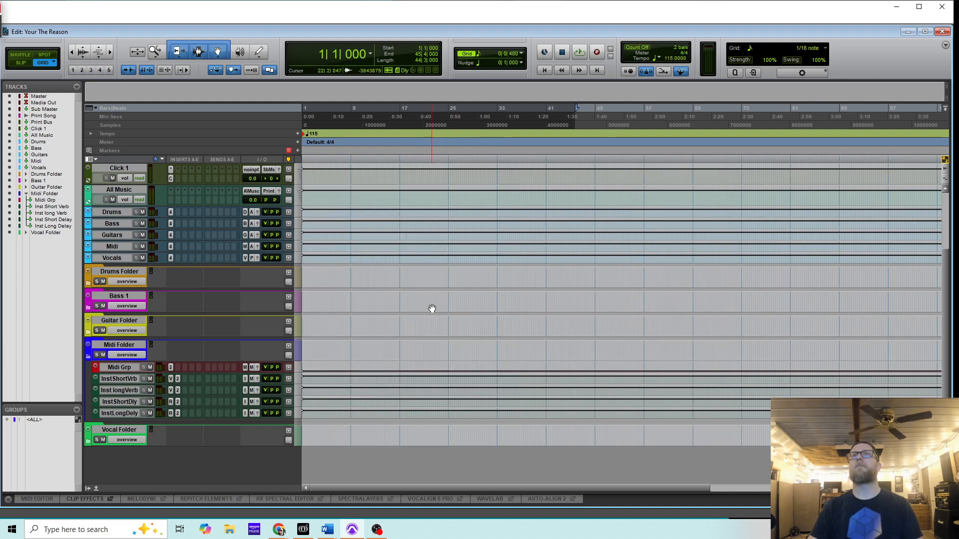